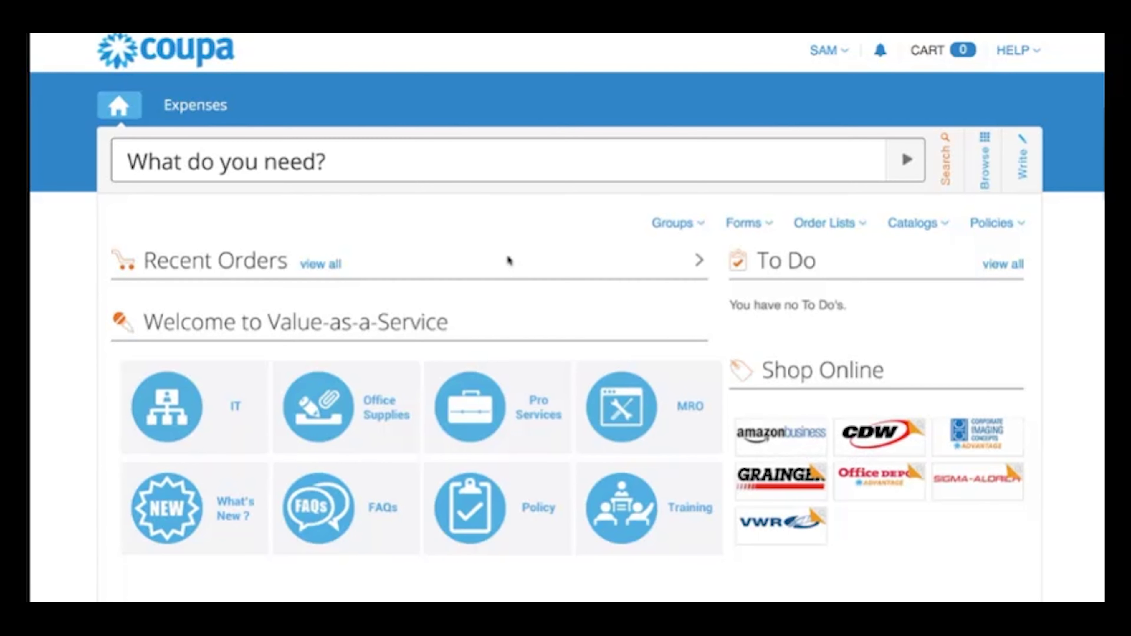
Search the catalog for "beaker".
click(360, 163)
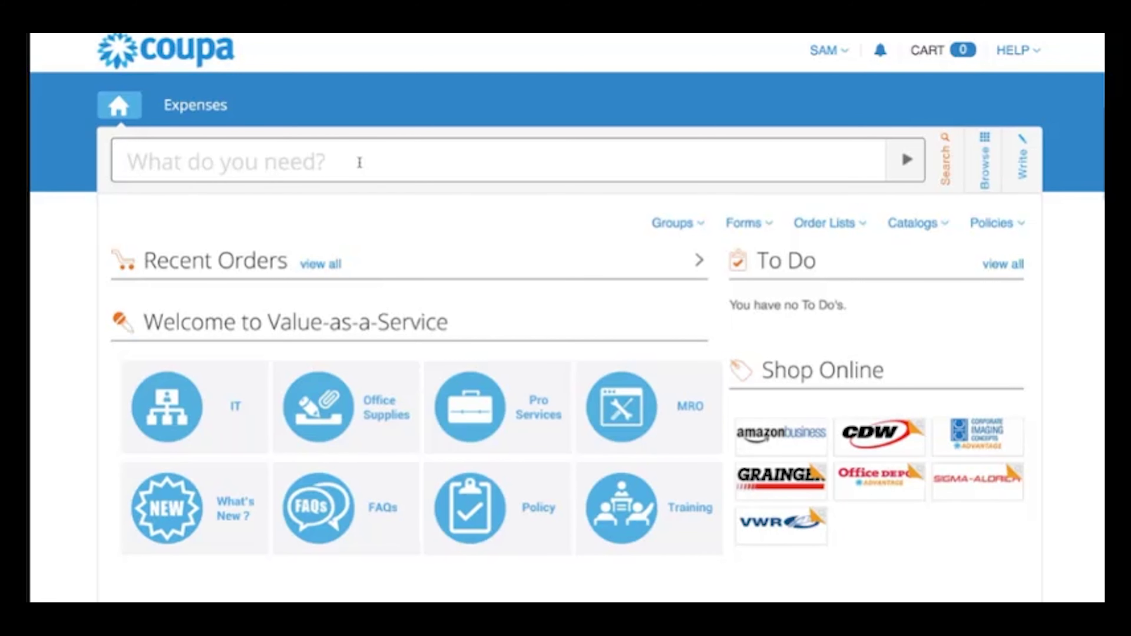
text(beaker)
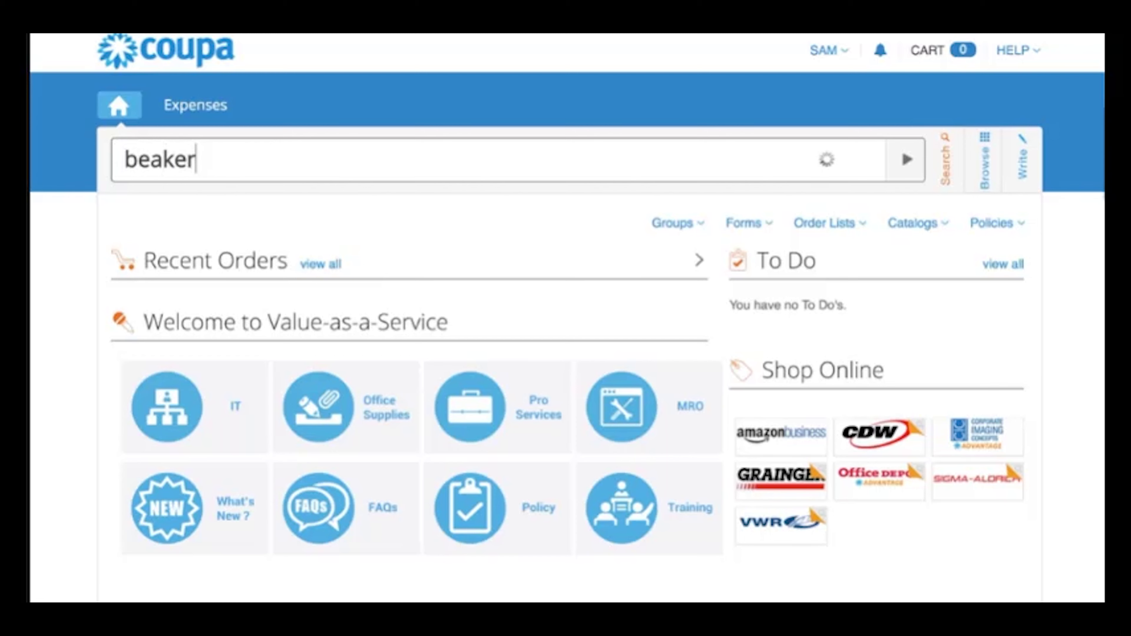
key(Return)
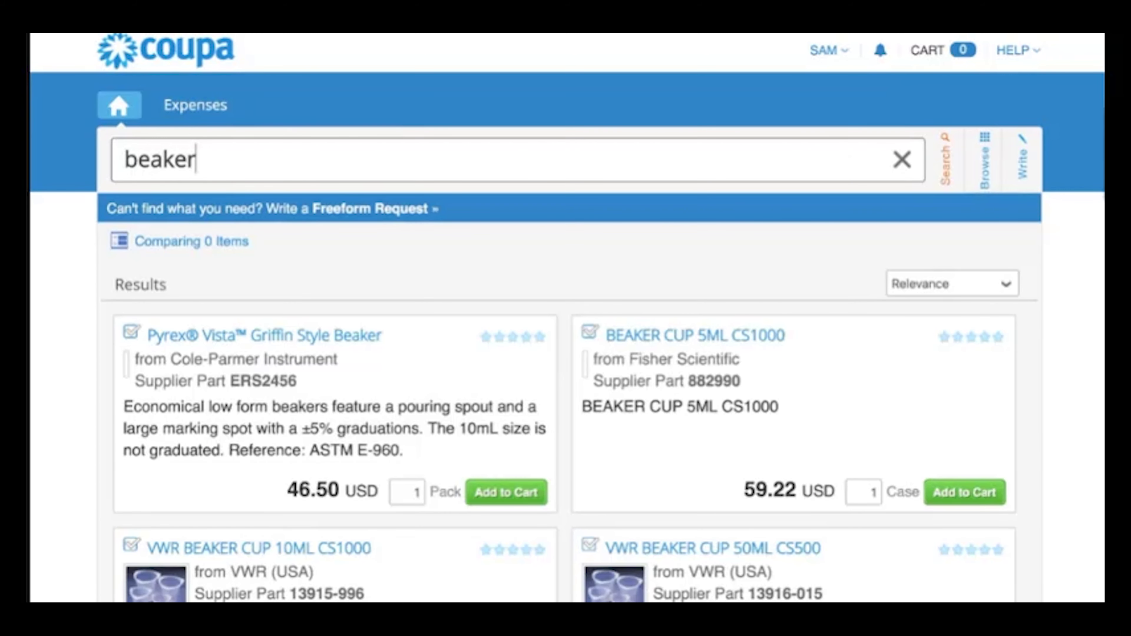
Add 5 cases of VWR BEAKER CUP 10ML CS1000 from the search results to the cart.
scroll(361, 401, down, 2)
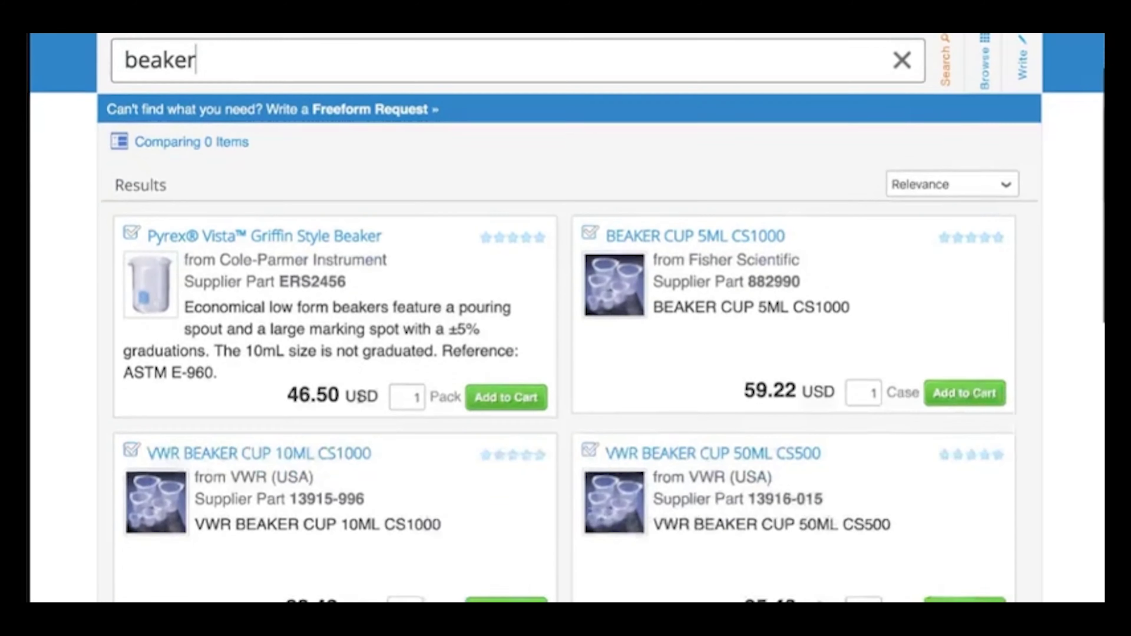
scroll(362, 399, down, 3)
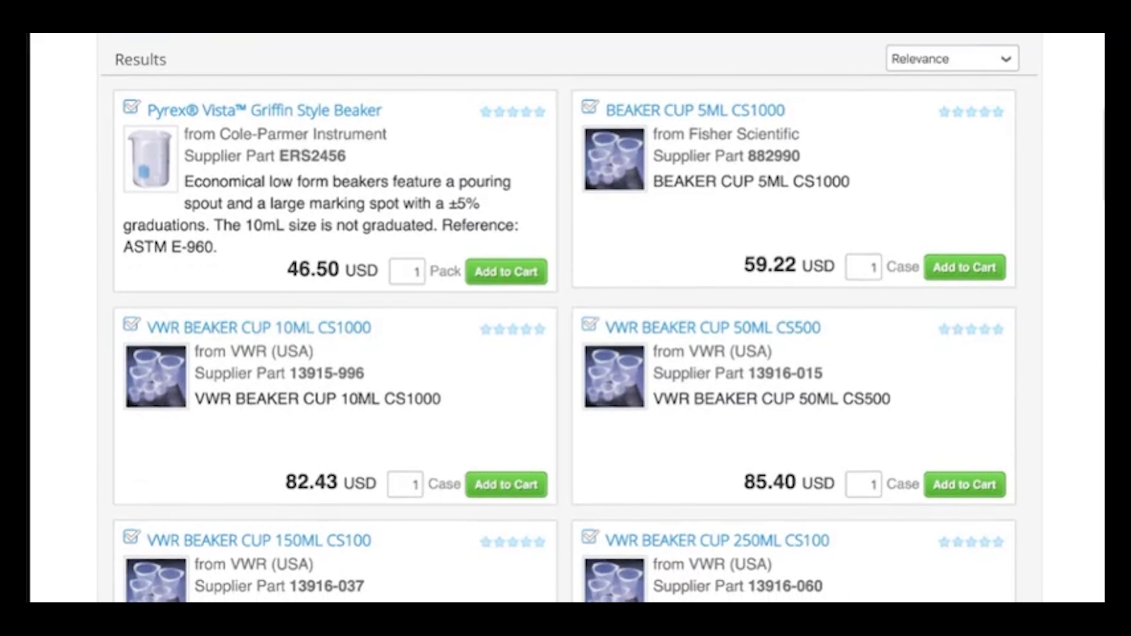
scroll(359, 392, down, 2)
scroll(362, 396, down, 1)
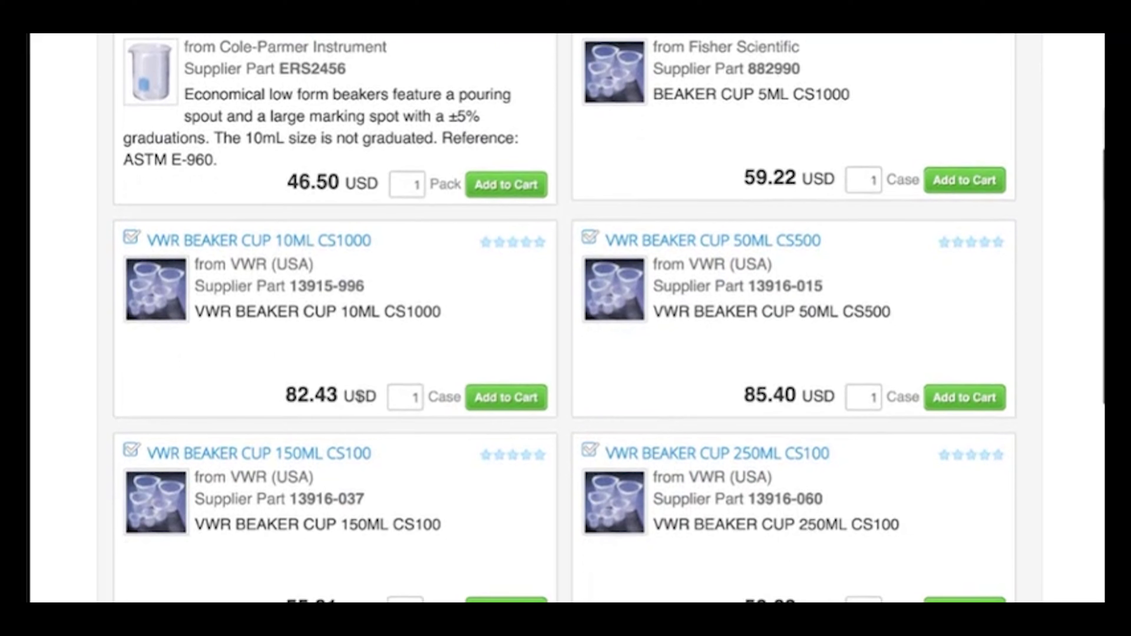
double_click(416, 396)
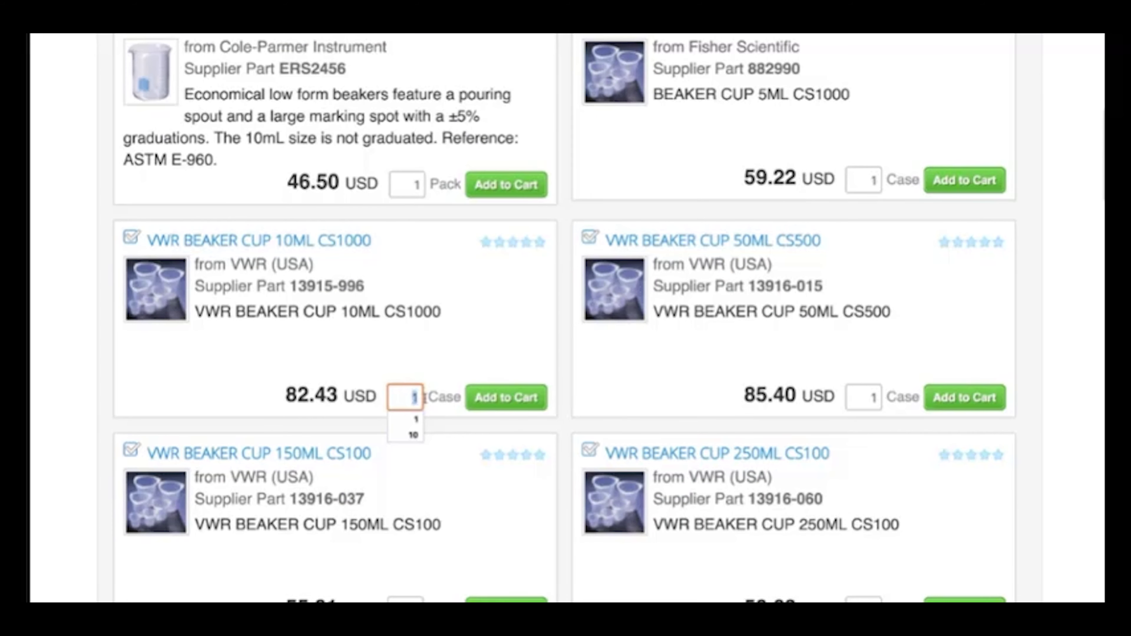
text(5)
click(468, 356)
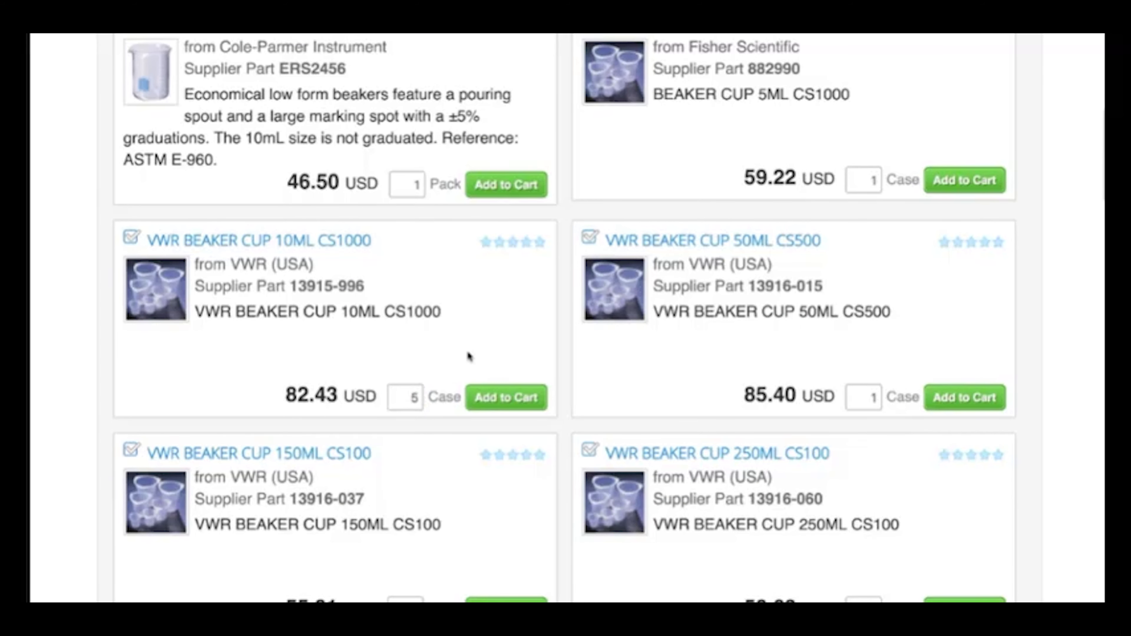
click(514, 400)
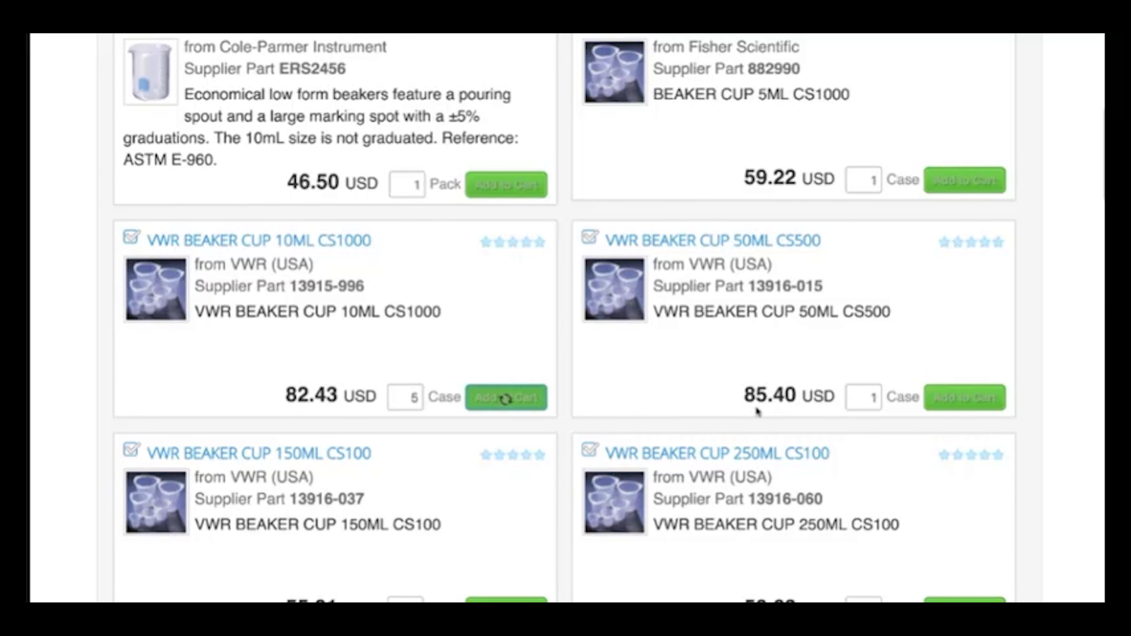
Add 5 cases of VWR BEAKER CUP 50ML CS500 to the cart and open the cart for review.
click(858, 399)
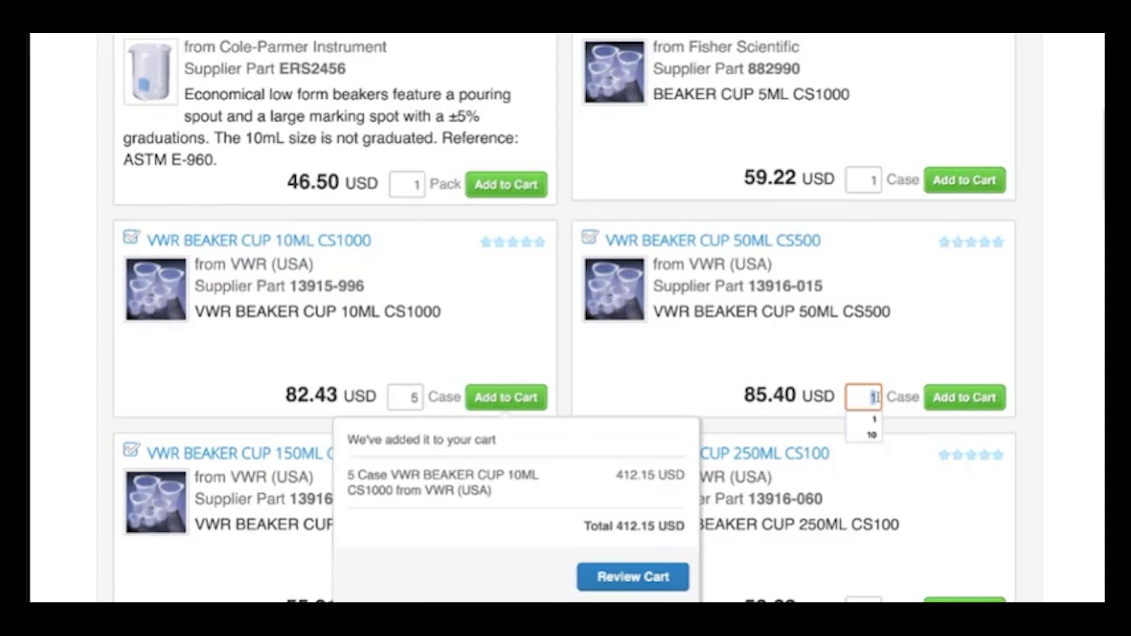
text(5)
click(949, 352)
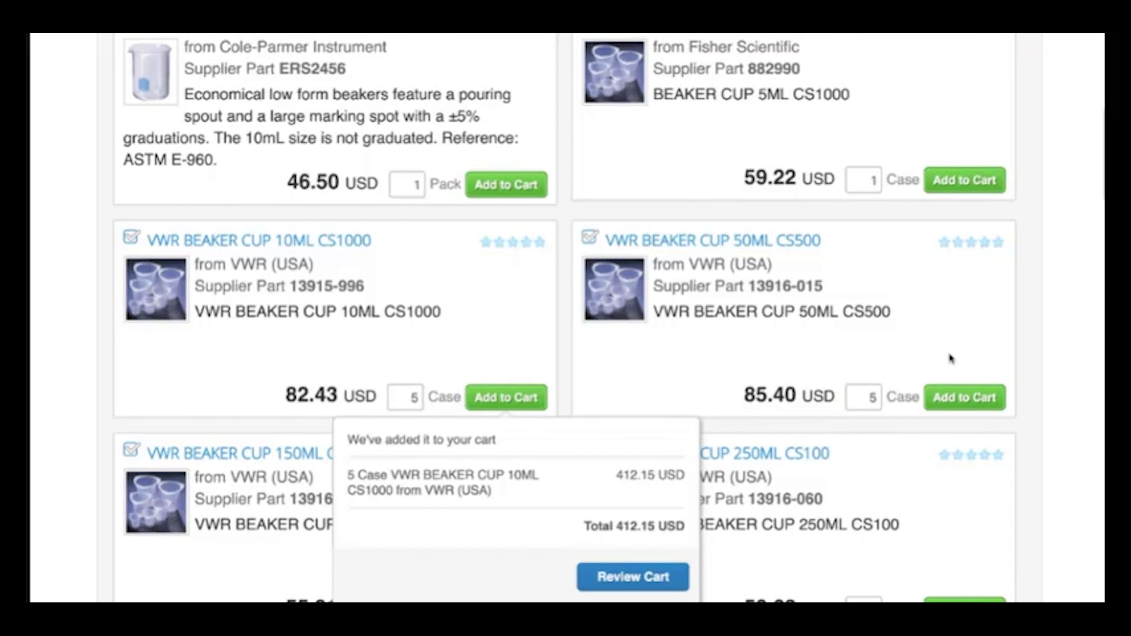
click(972, 399)
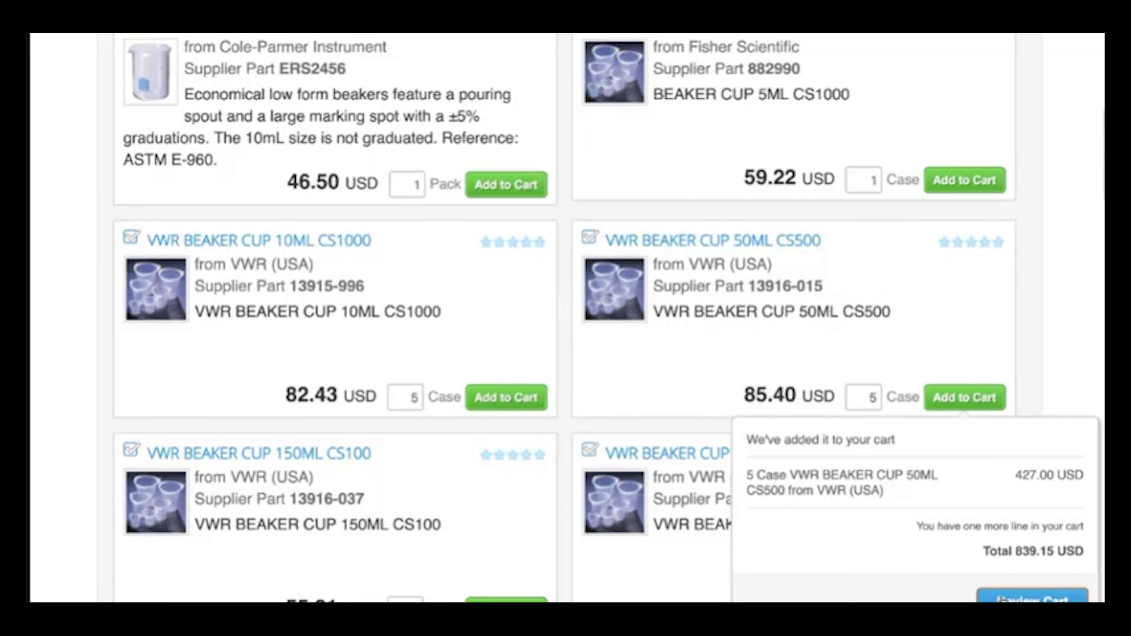
click(1002, 598)
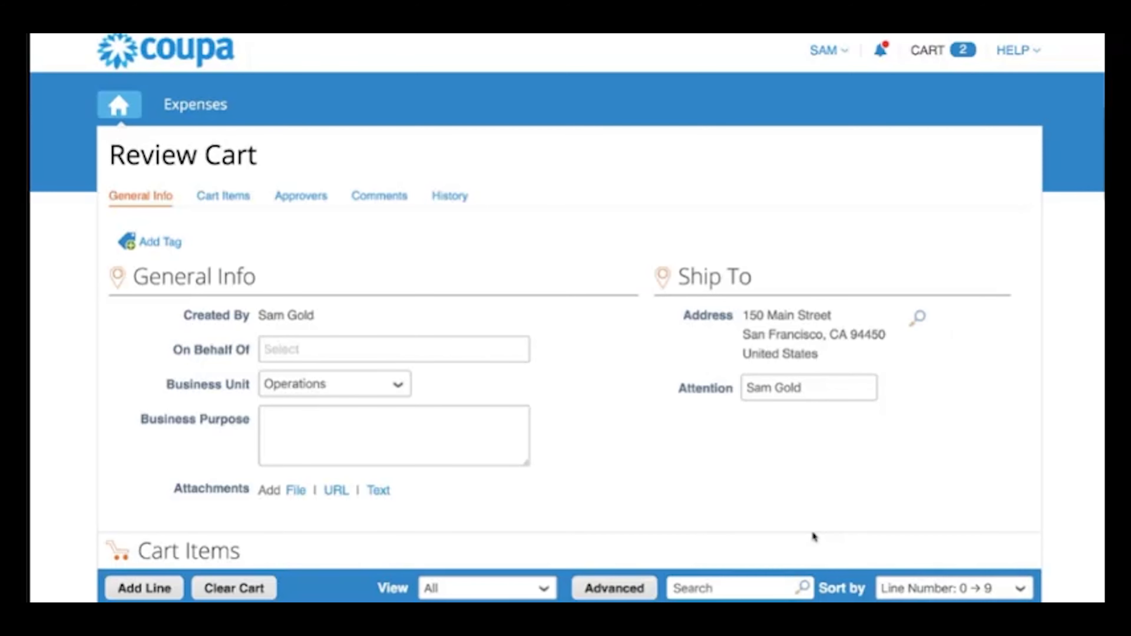
Attach the text "Please ensure you use enough packaging protection materials" to the cart and mark it to be sent to the supplier.
scroll(731, 517, down, 1)
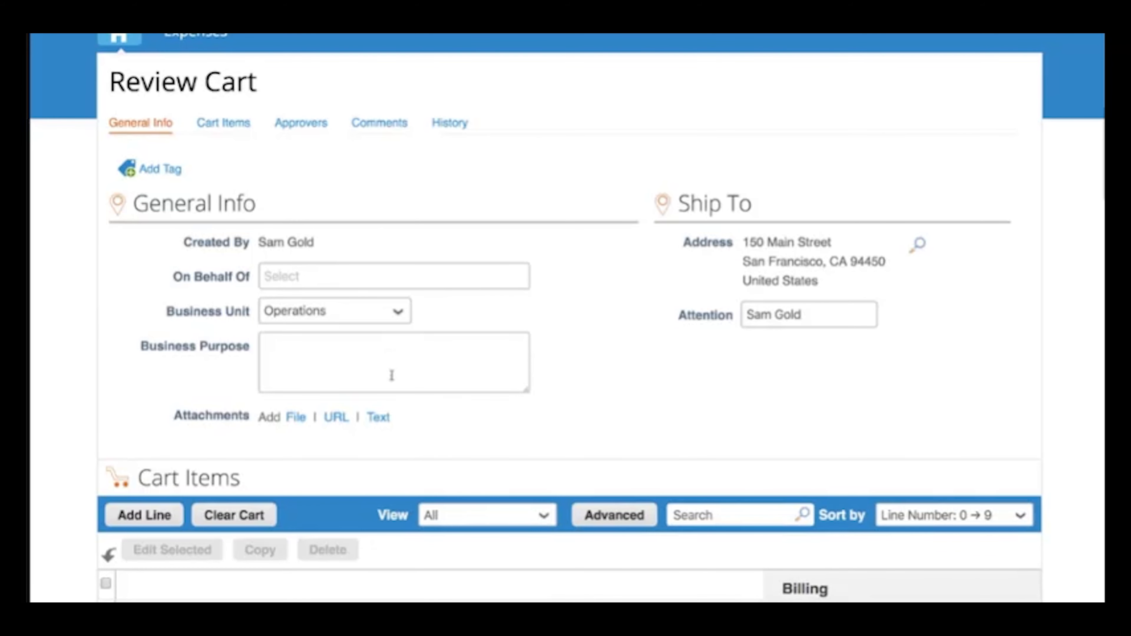
click(383, 424)
click(380, 420)
click(380, 419)
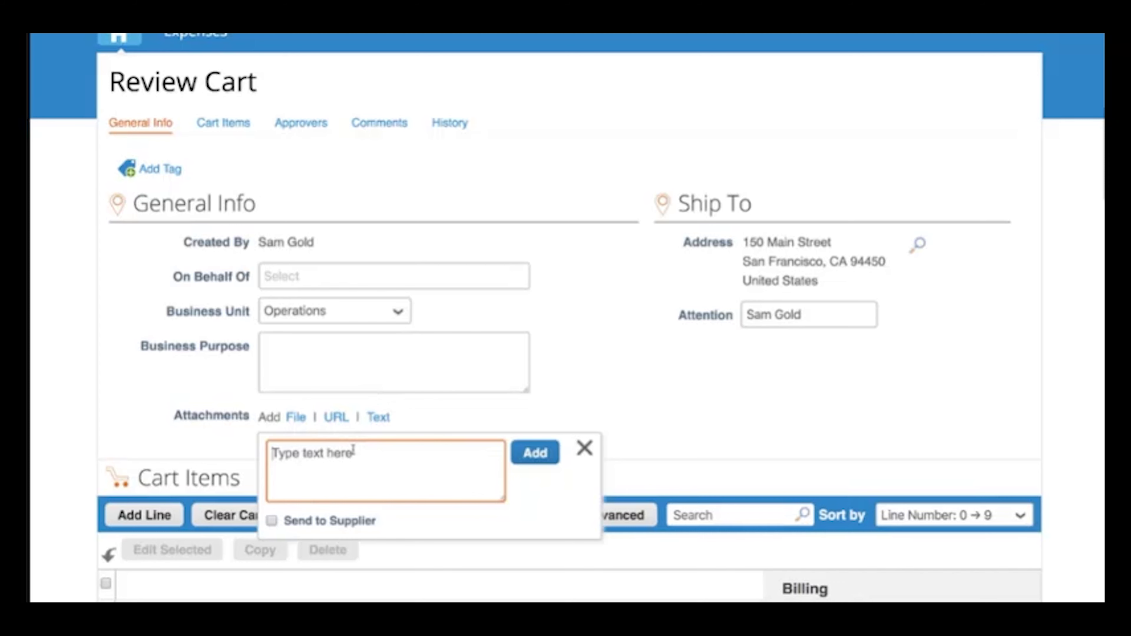
text(Please ensure you use)
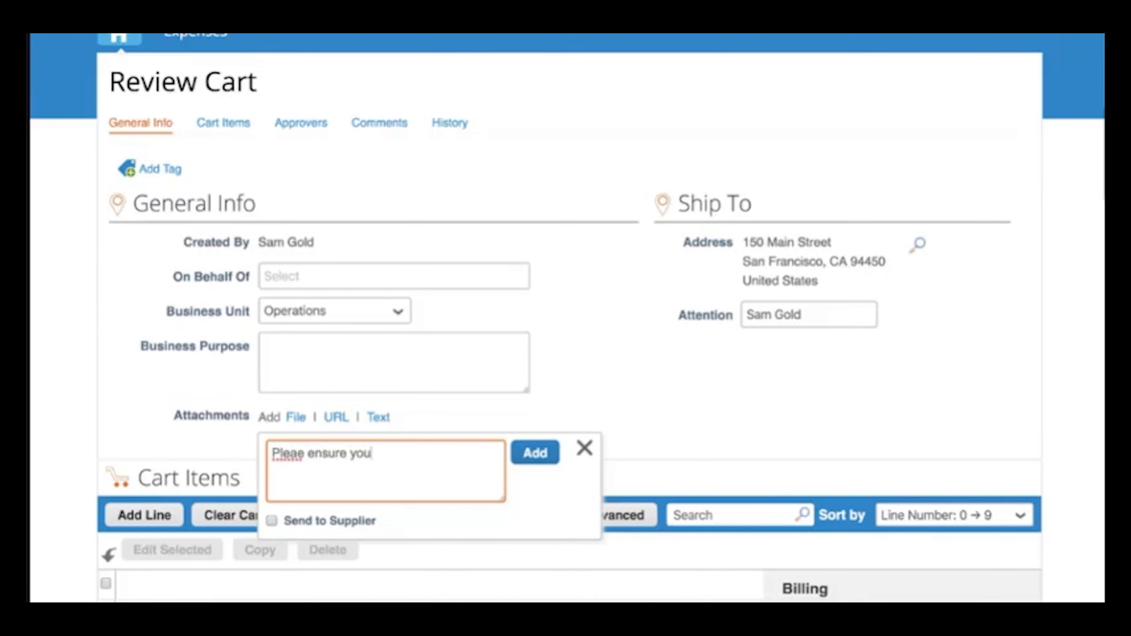
text( enough packaging protect)
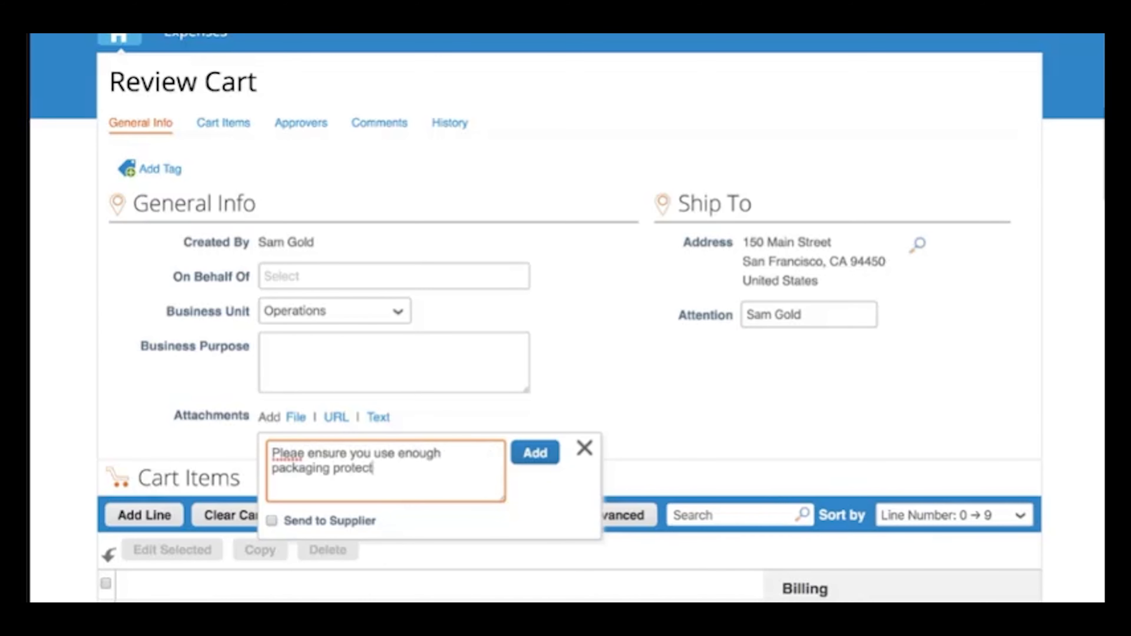
text(ion materials)
click(296, 453)
text(s)
click(272, 521)
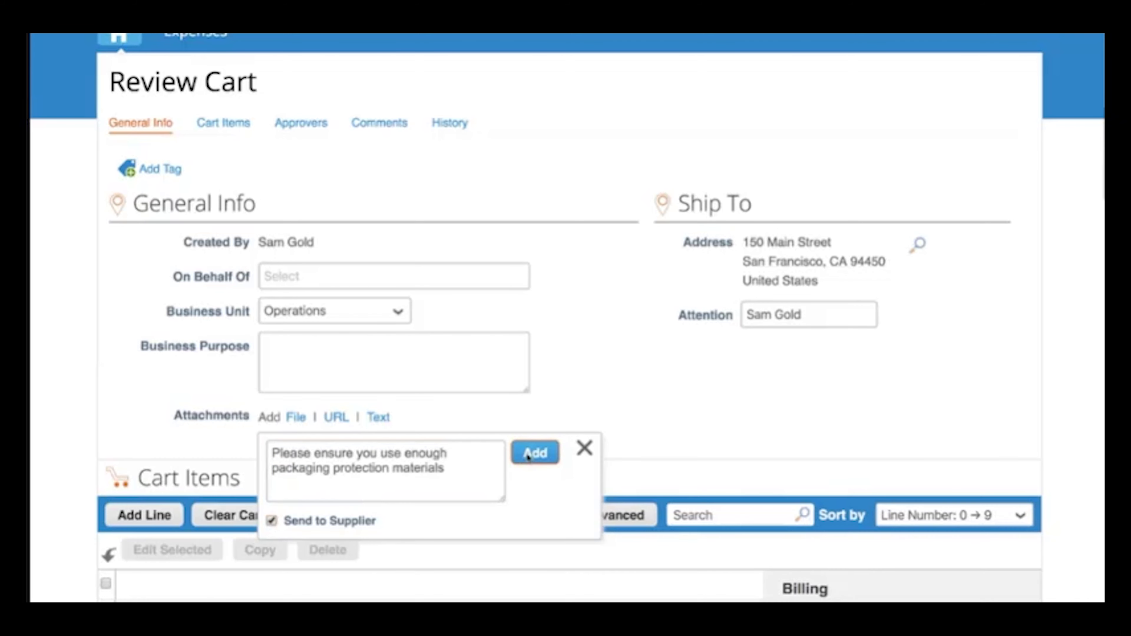
click(535, 453)
Check the billing account segments of the VWR BEAKER CUP 10ML CS1000 line and accept the preset account.
scroll(647, 435, down, 5)
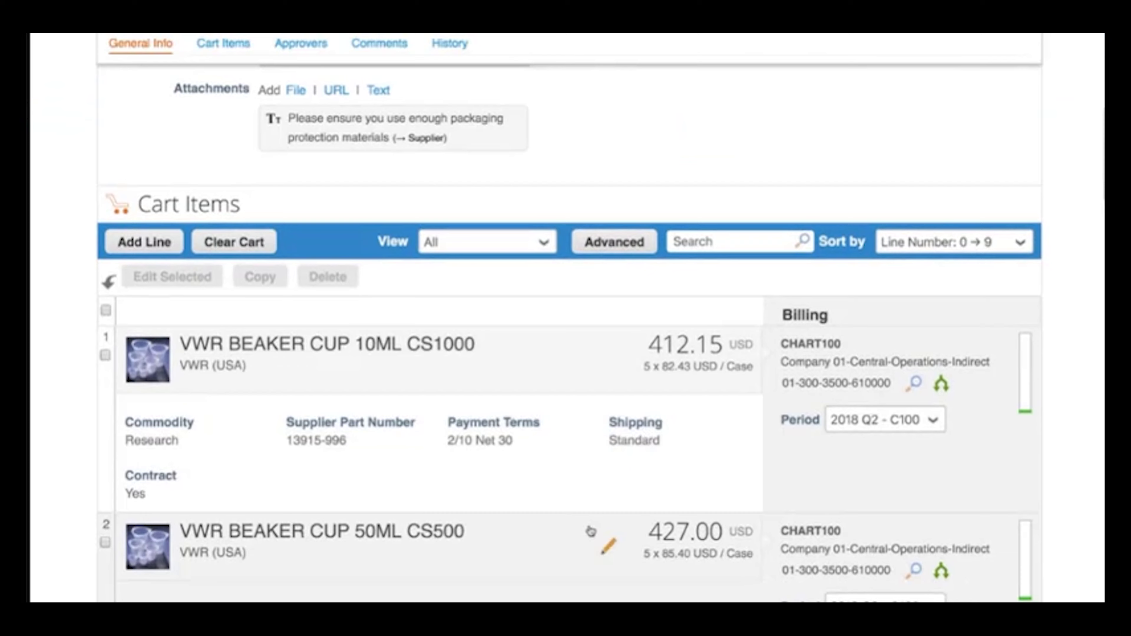
scroll(591, 533, down, 1)
scroll(591, 532, down, 1)
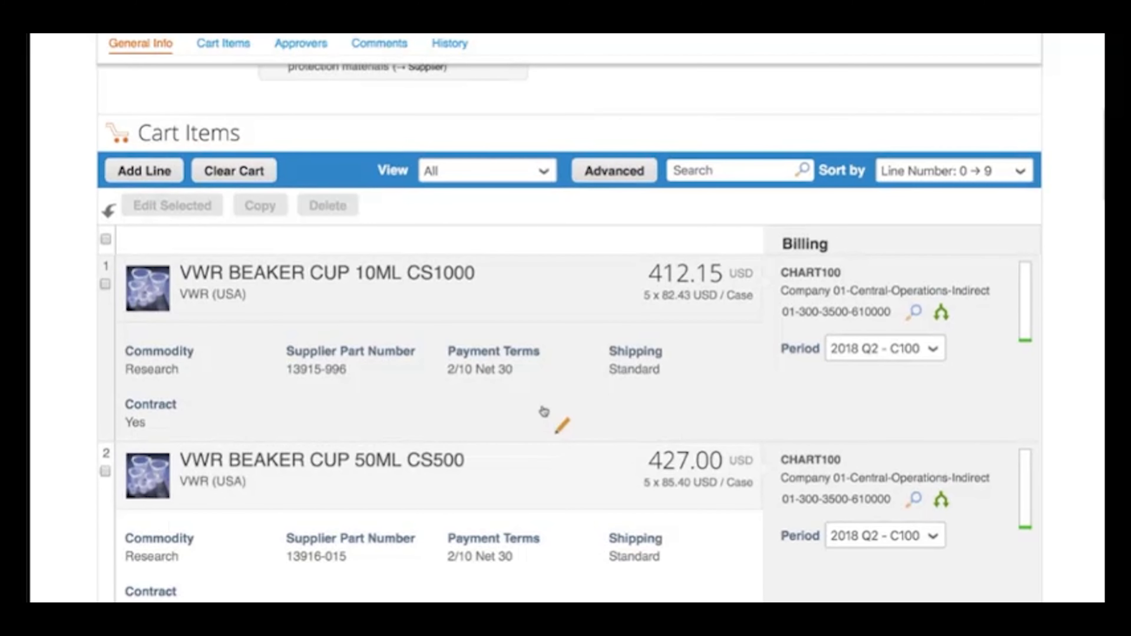
mouse_move(531, 477)
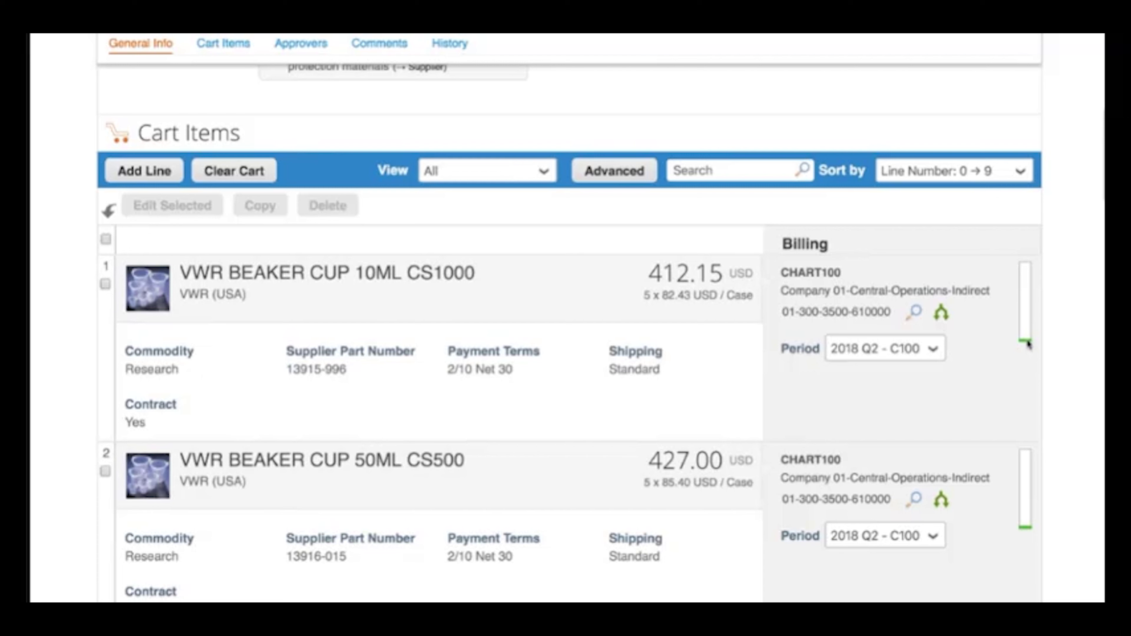
mouse_move(1027, 344)
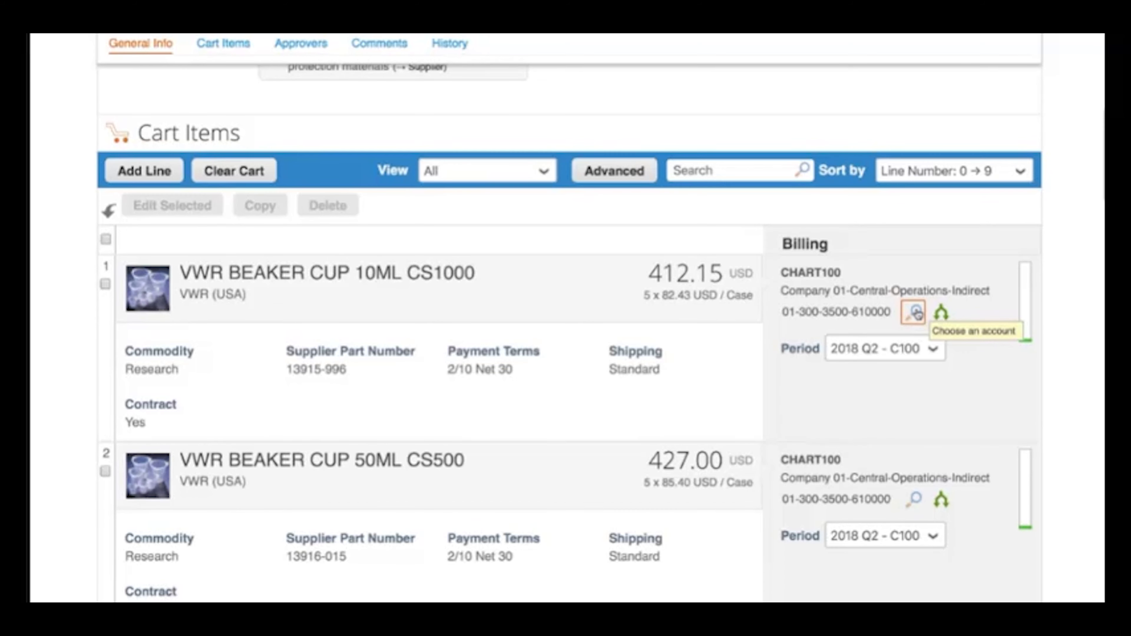
click(918, 315)
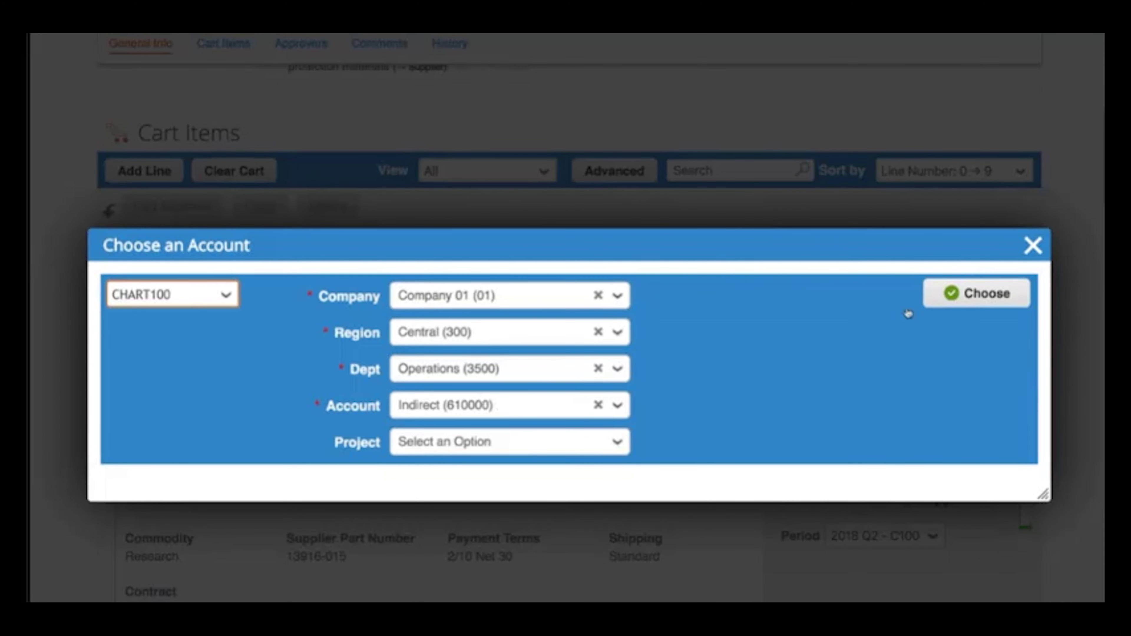
click(971, 294)
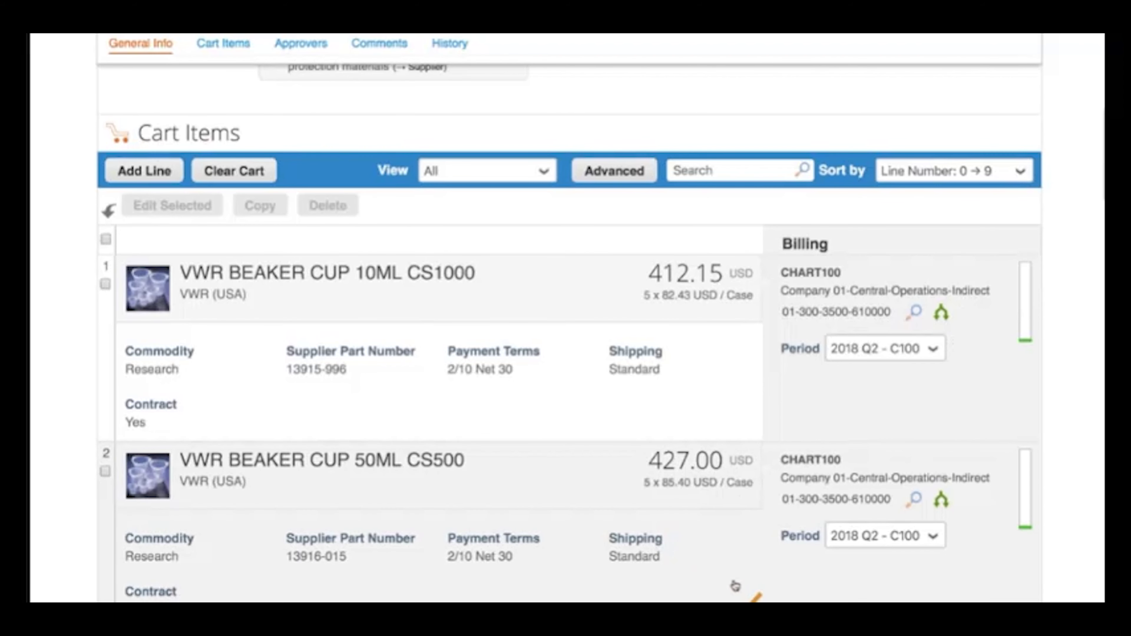
Set the quantity of the VWR BEAKER CUP 50ML CS500 cart line to 10 and save the line.
scroll(735, 587, down, 10)
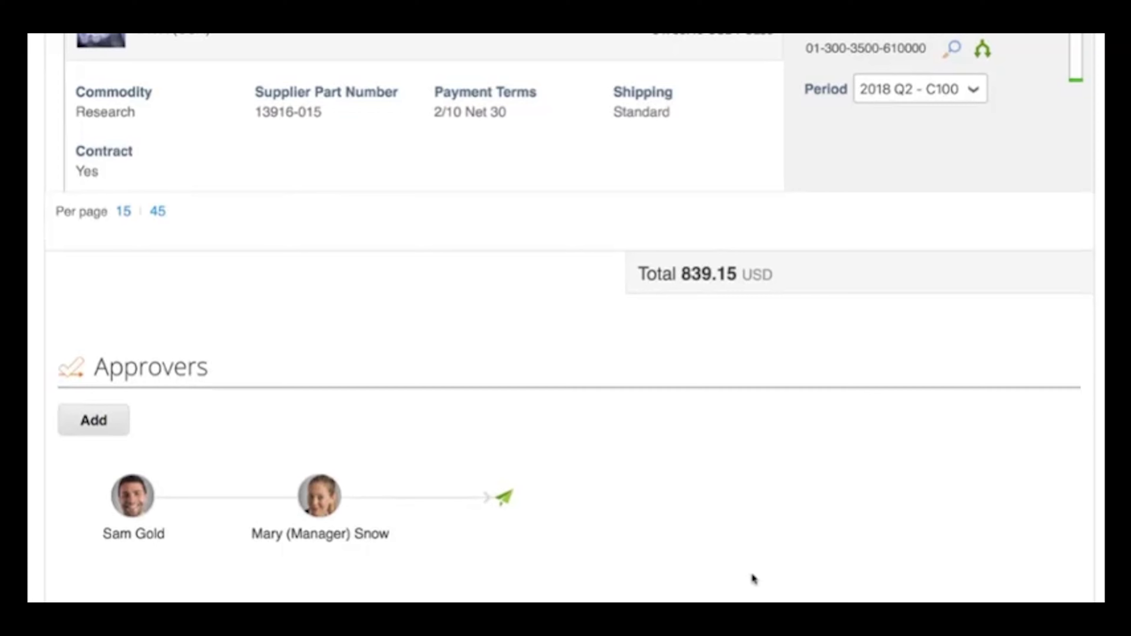
scroll(753, 579, down, 2)
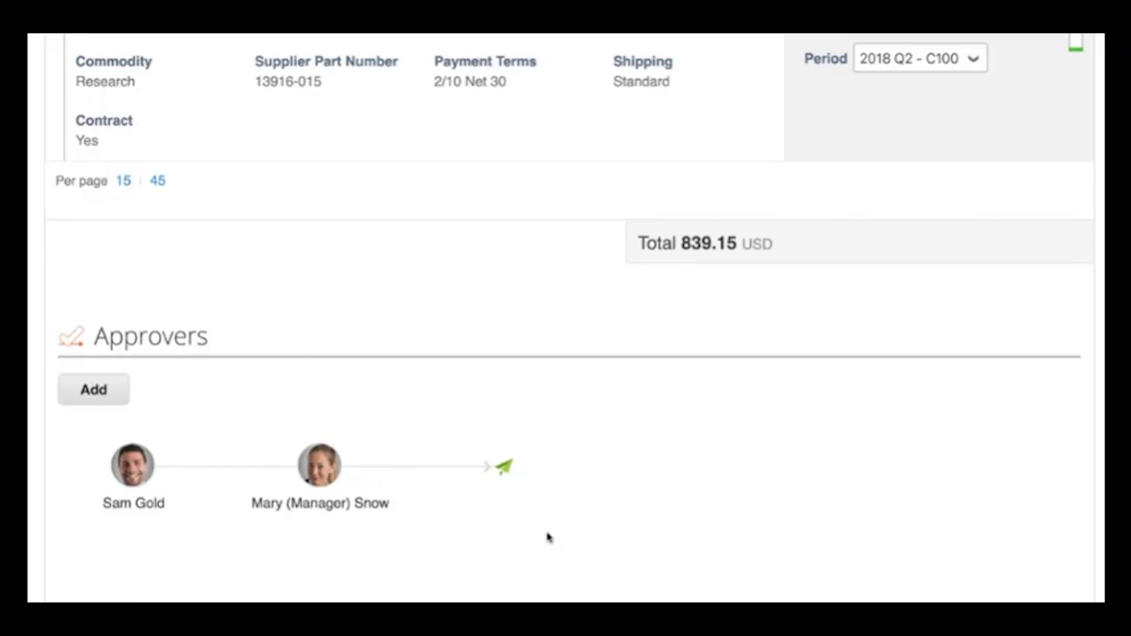
mouse_move(303, 532)
scroll(557, 468, up, 5)
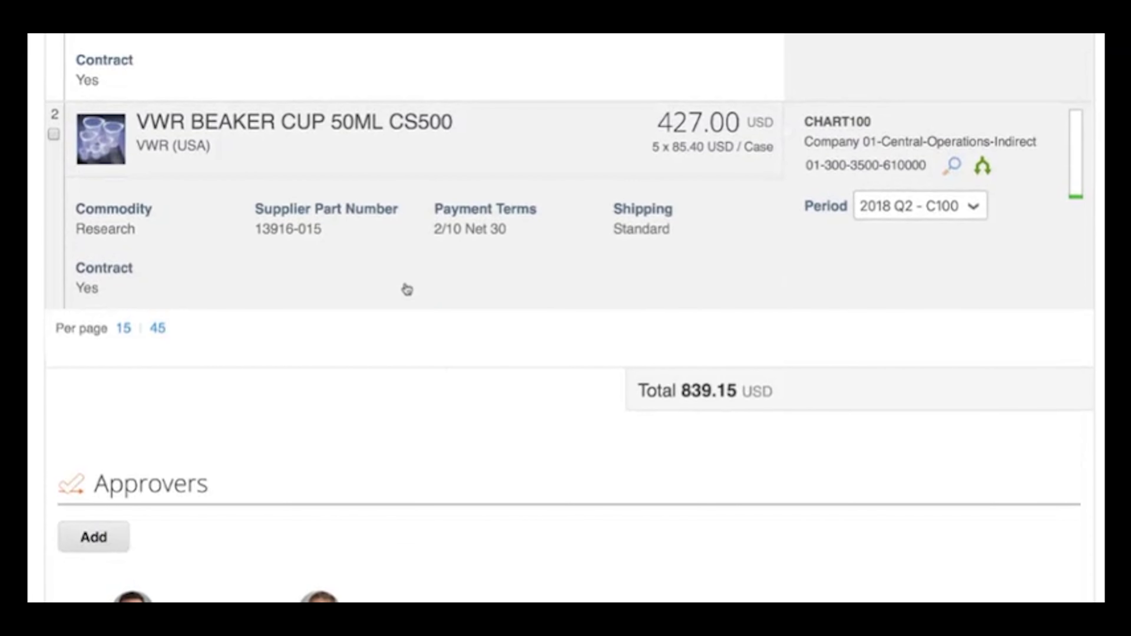
click(398, 273)
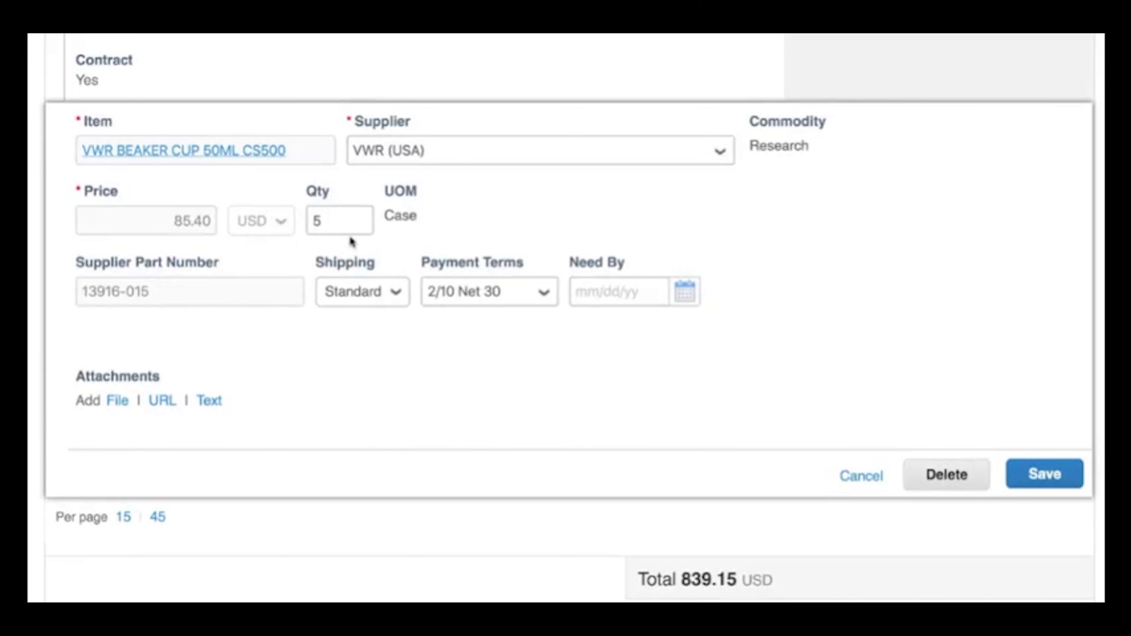
drag(343, 223, 302, 225)
text(10)
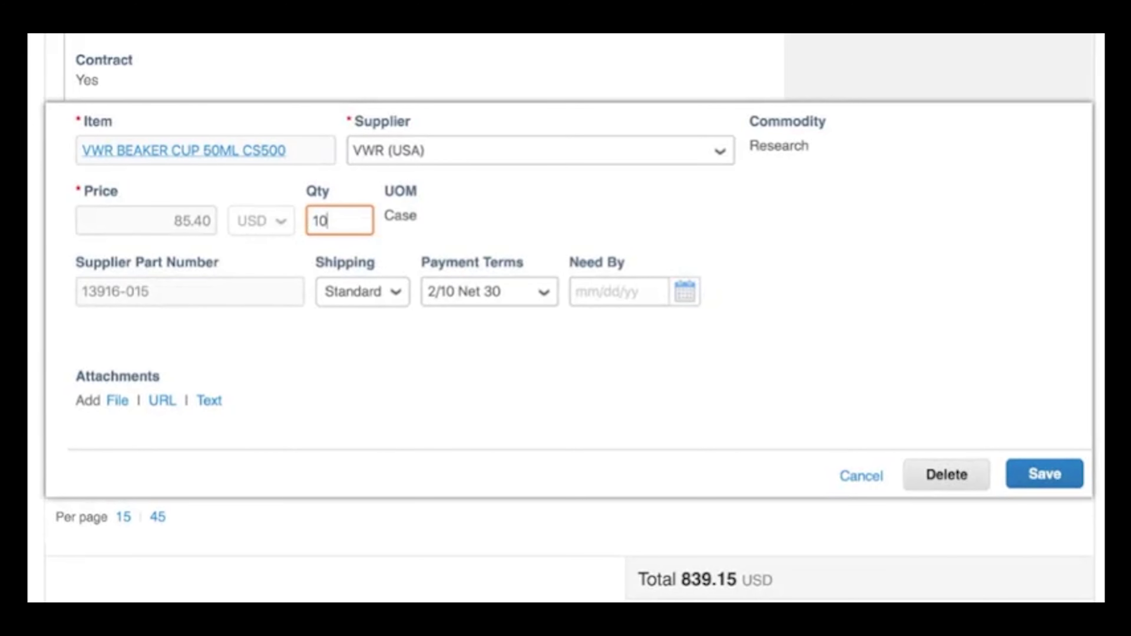
click(1034, 478)
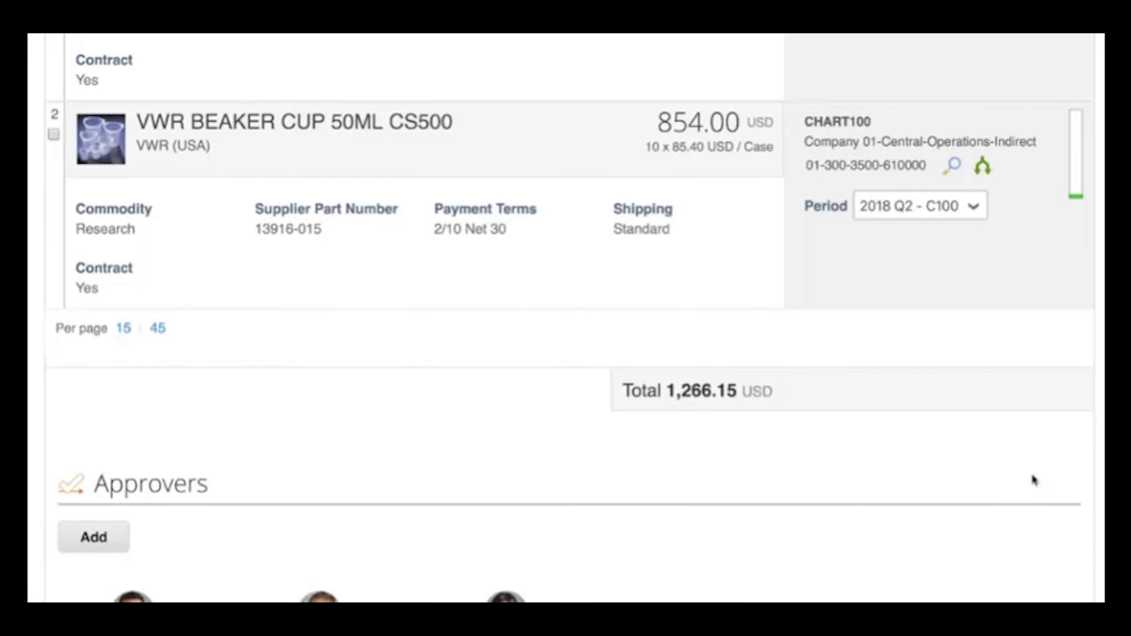
Add the CFO to the approval chain after the current approver and remove that extra approver again.
scroll(659, 597, down, 3)
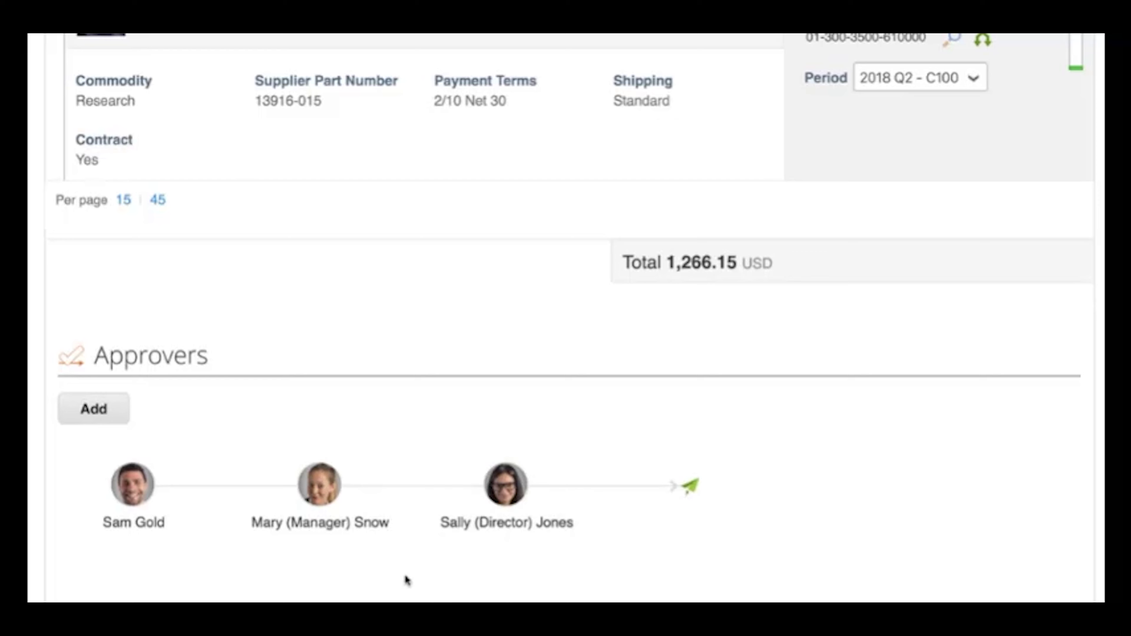
scroll(846, 438, down, 2)
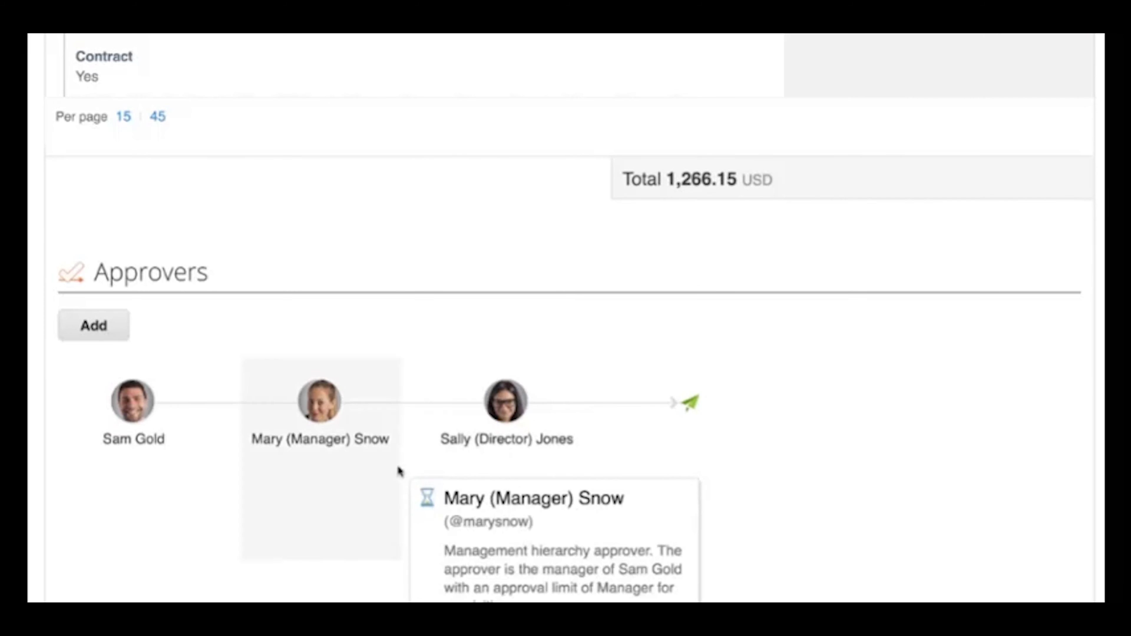
click(117, 332)
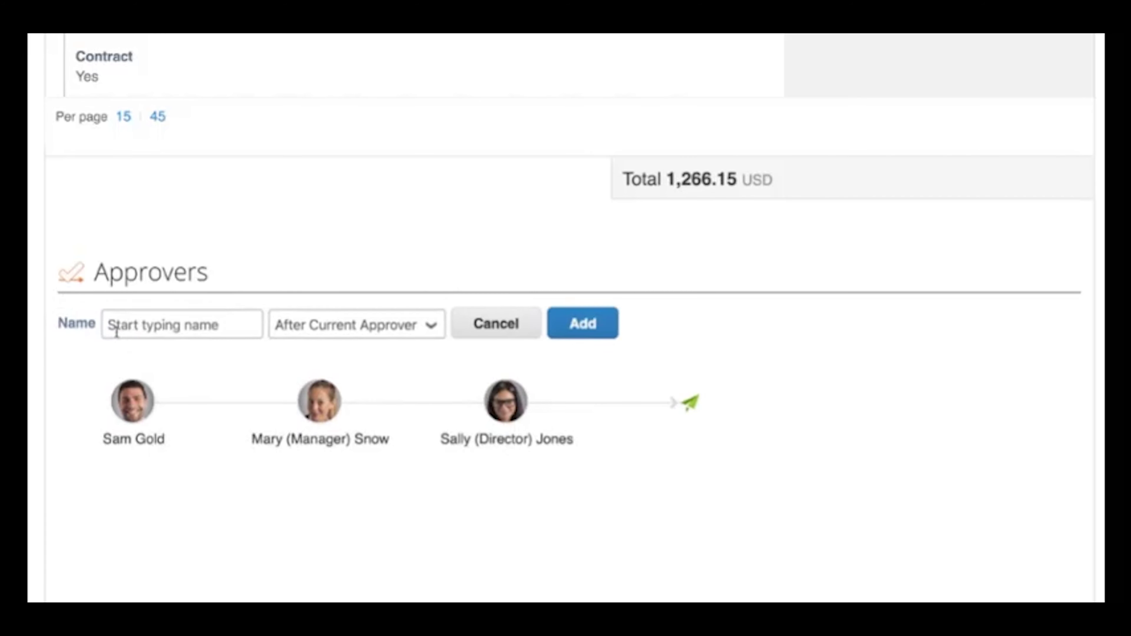
click(196, 328)
text(victor)
click(181, 348)
click(574, 332)
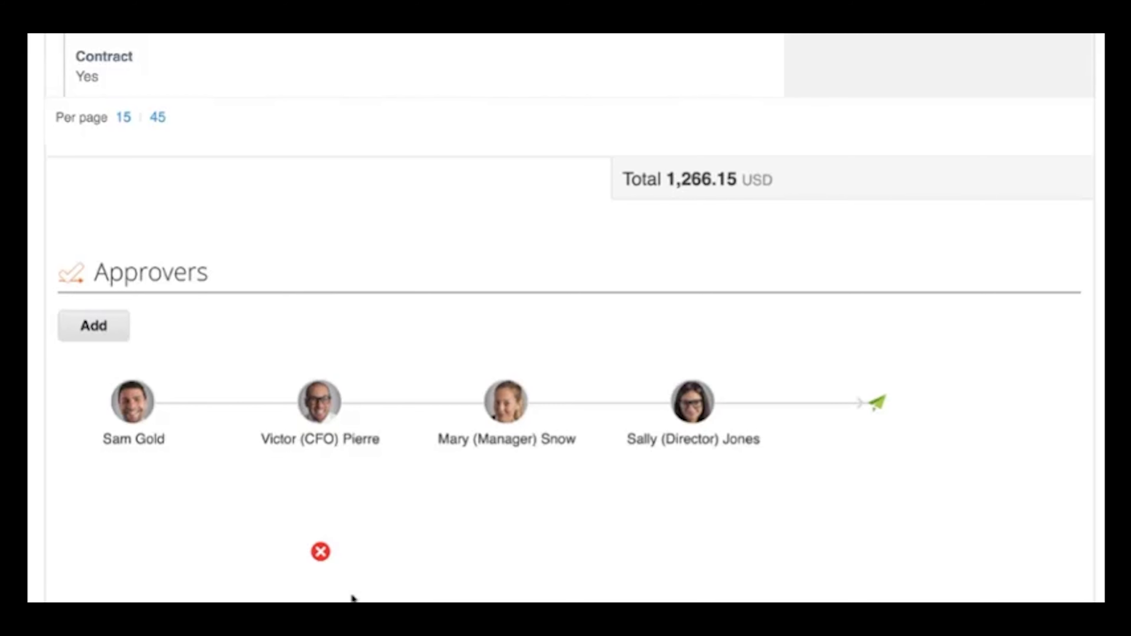
click(321, 555)
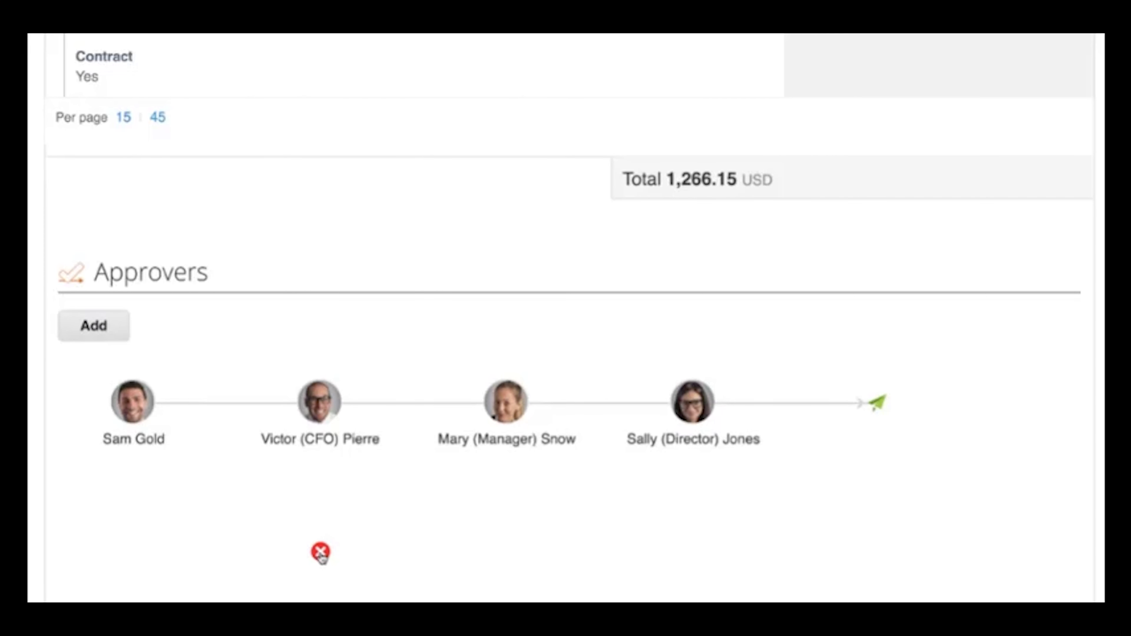
Submit the cart for approval.
scroll(507, 533, down, 2)
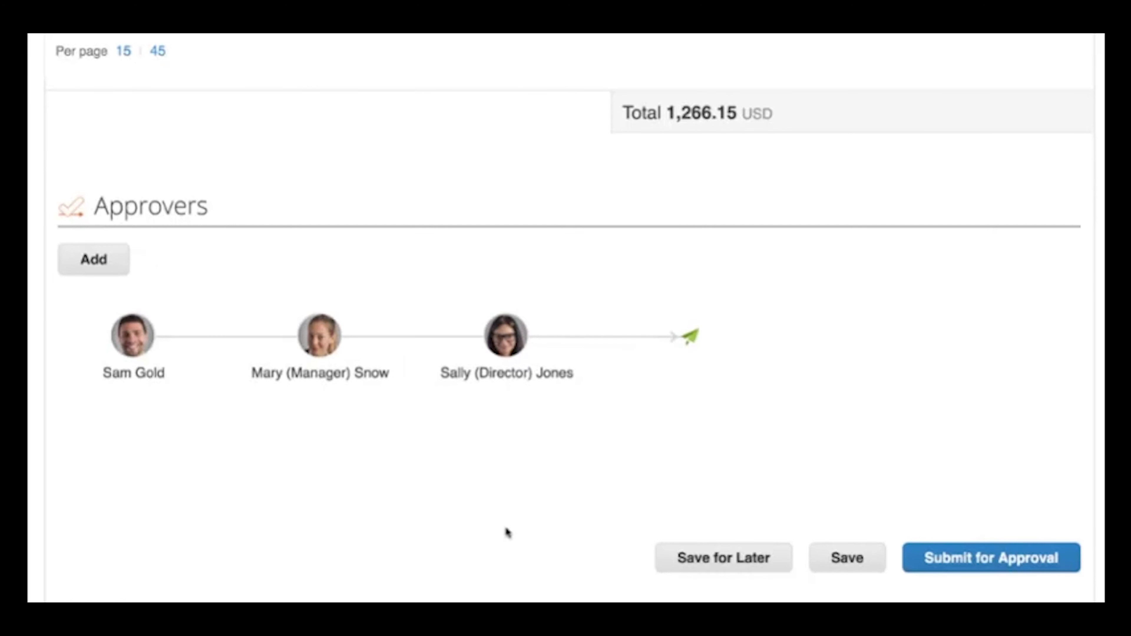
click(985, 562)
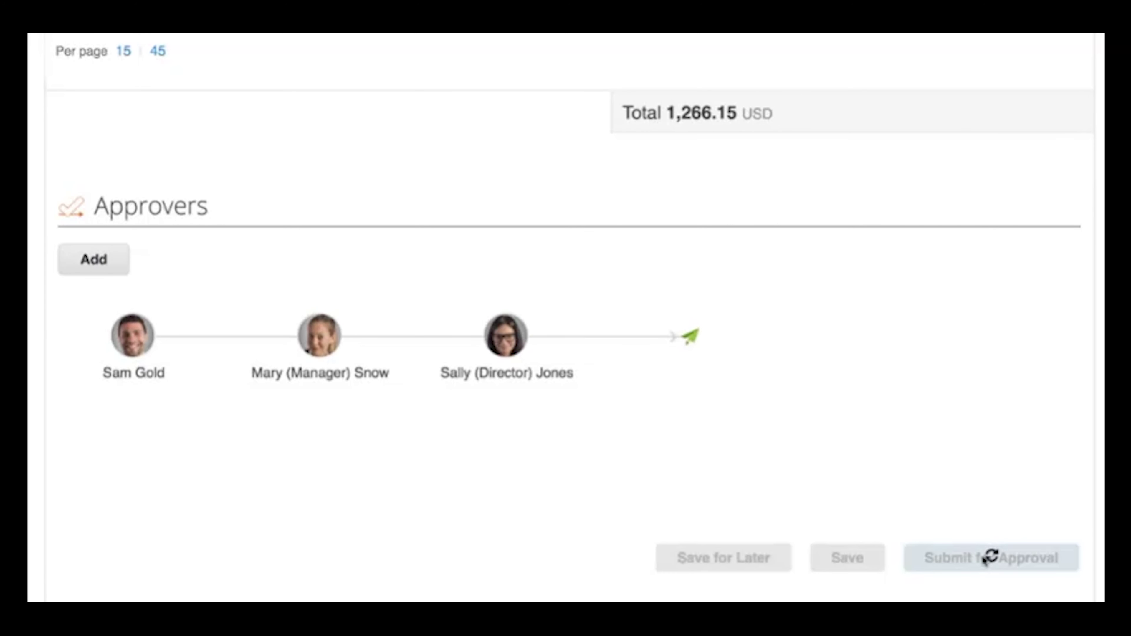